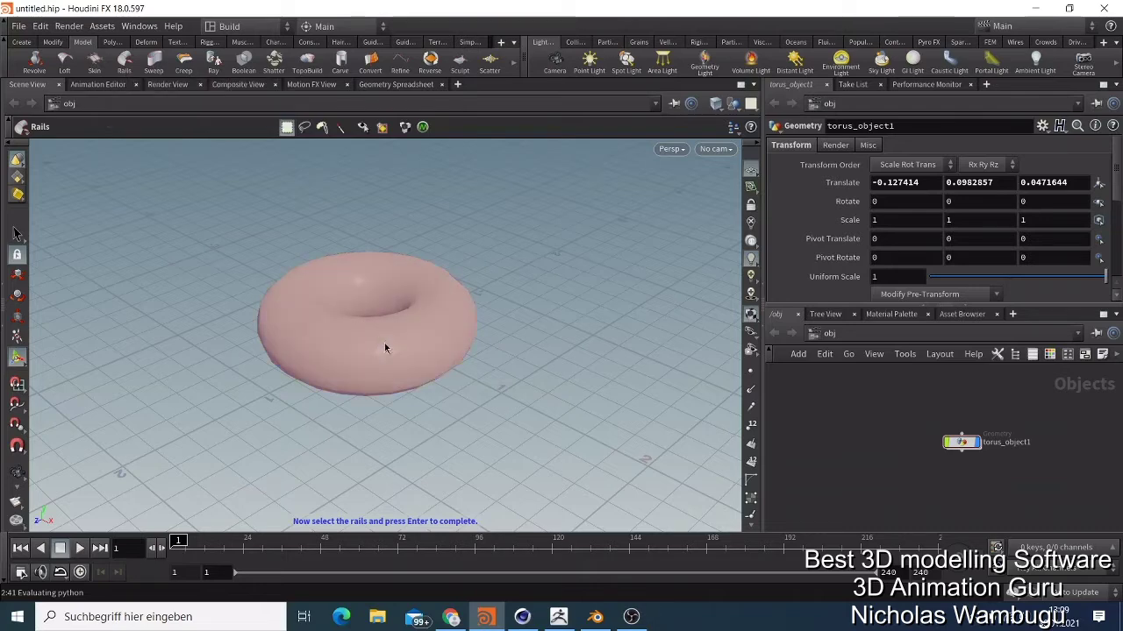
Select torus_object1 in the Scene View
{"action": "left_click", "coordinate": [351, 349]}
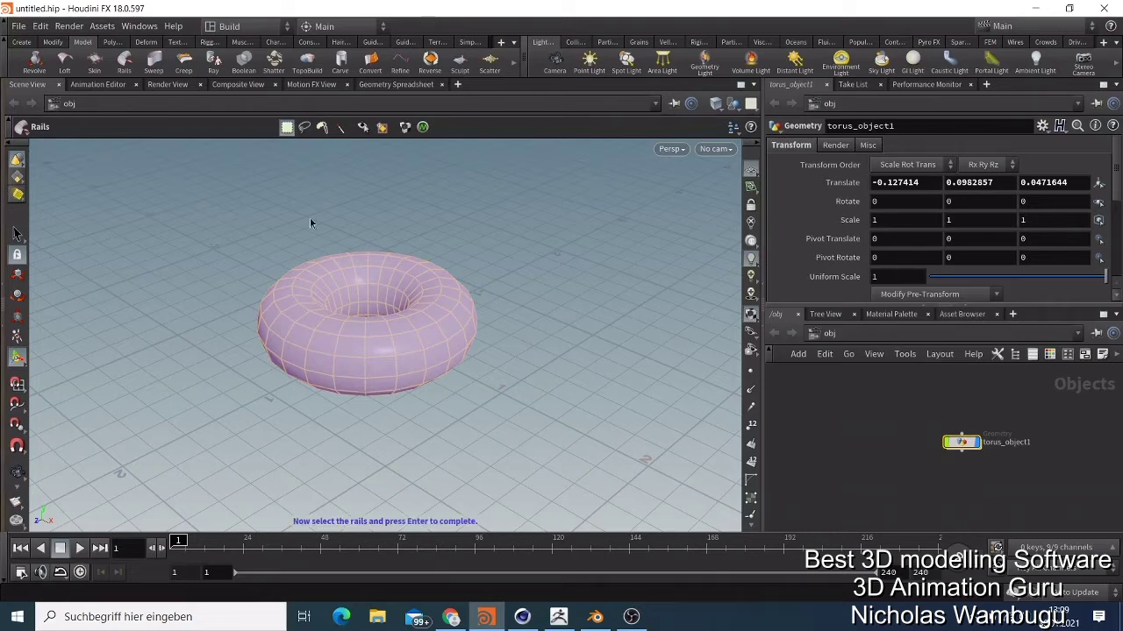
Browse the Collisions to Viscous shelf tabs and apply Lava From Object to the torus
{"action": "left_click", "coordinate": [574, 42]}
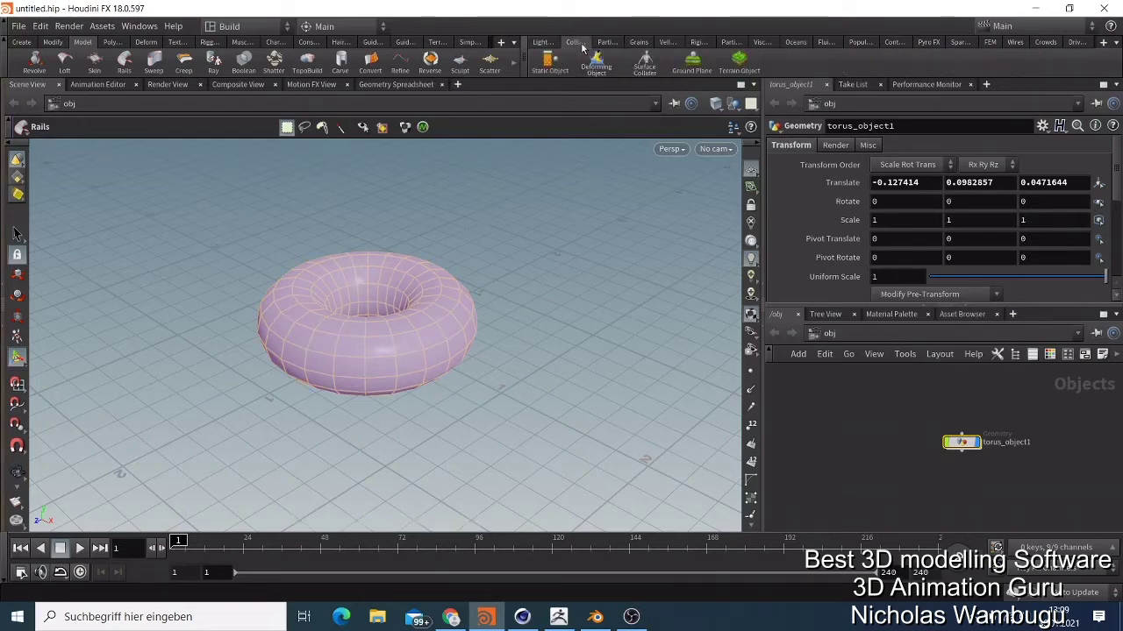
{"action": "left_click", "coordinate": [607, 42]}
{"action": "left_click", "coordinate": [639, 42]}
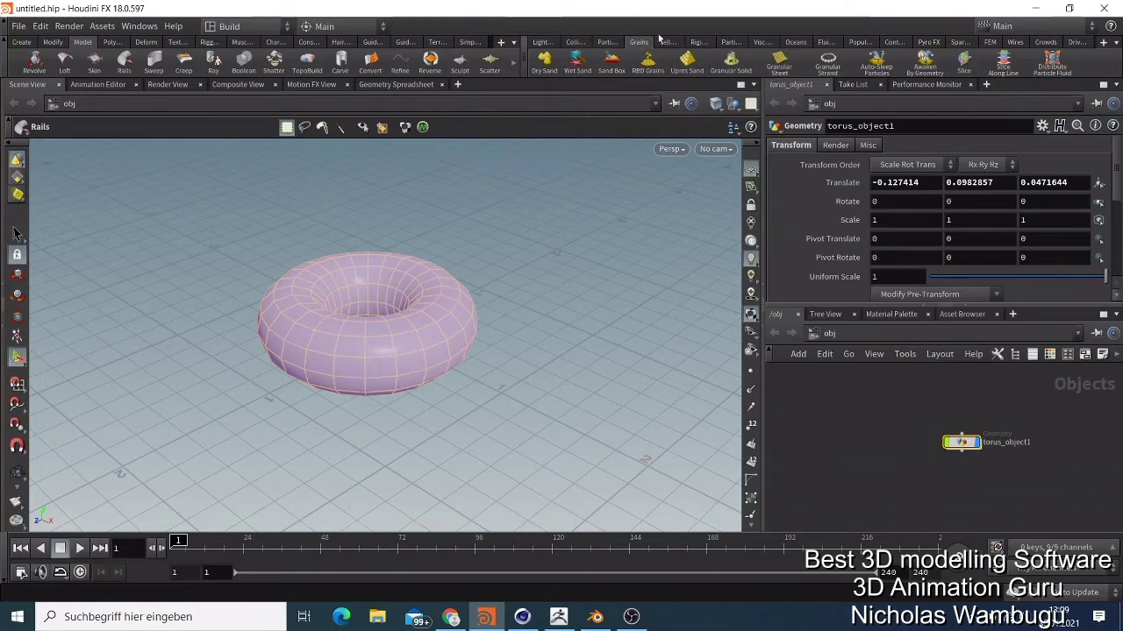
{"action": "left_click", "coordinate": [698, 42]}
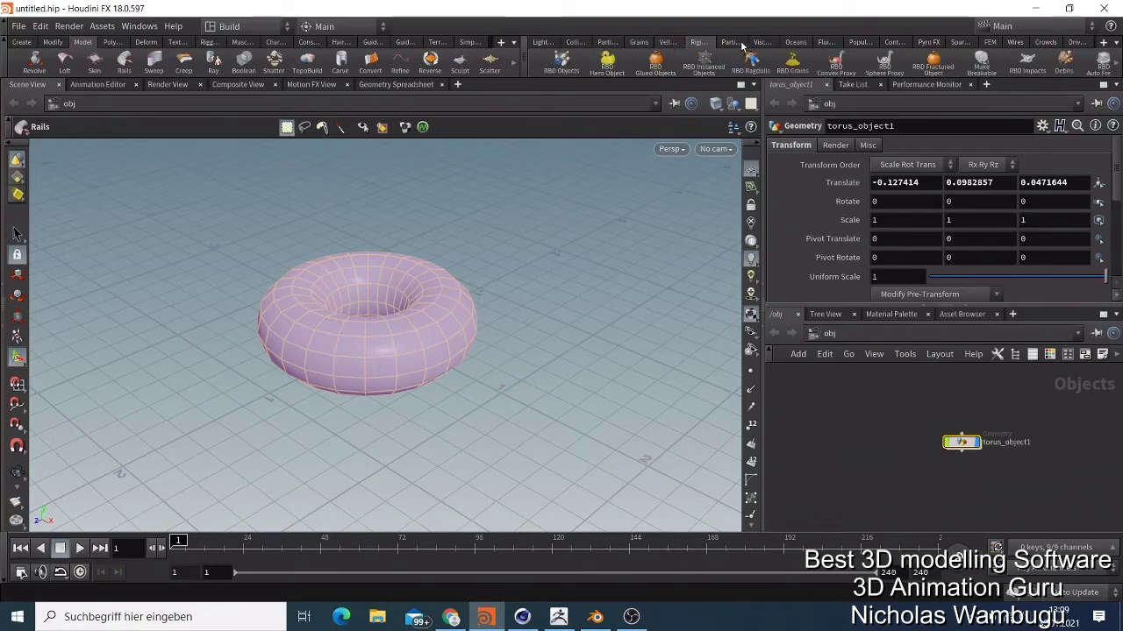
{"action": "left_click", "coordinate": [730, 43]}
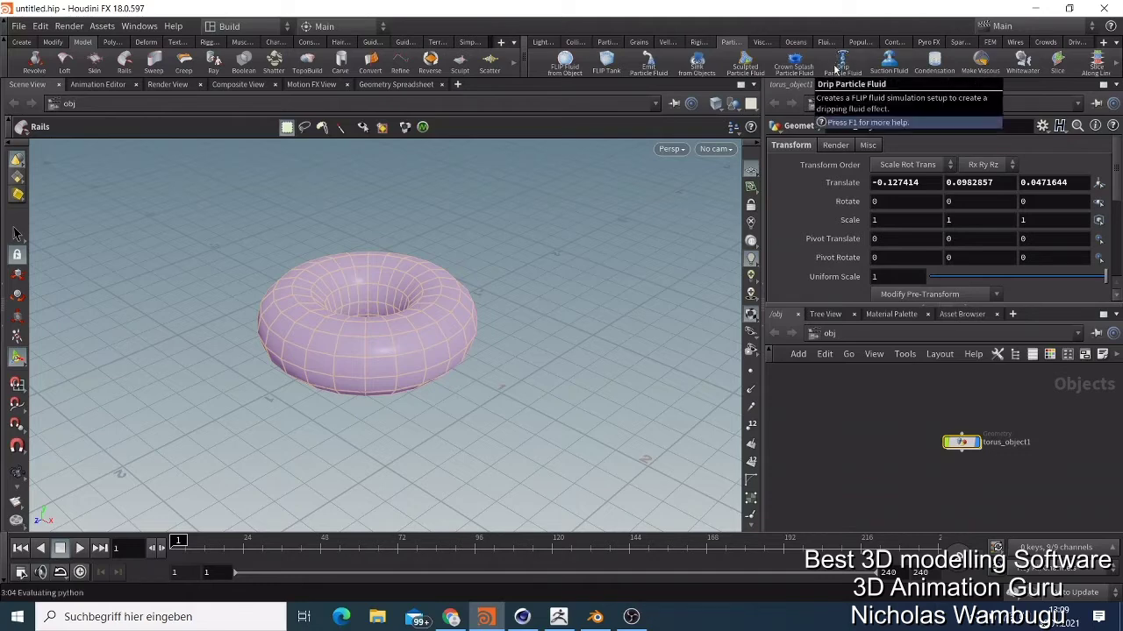
{"action": "left_click", "coordinate": [762, 42]}
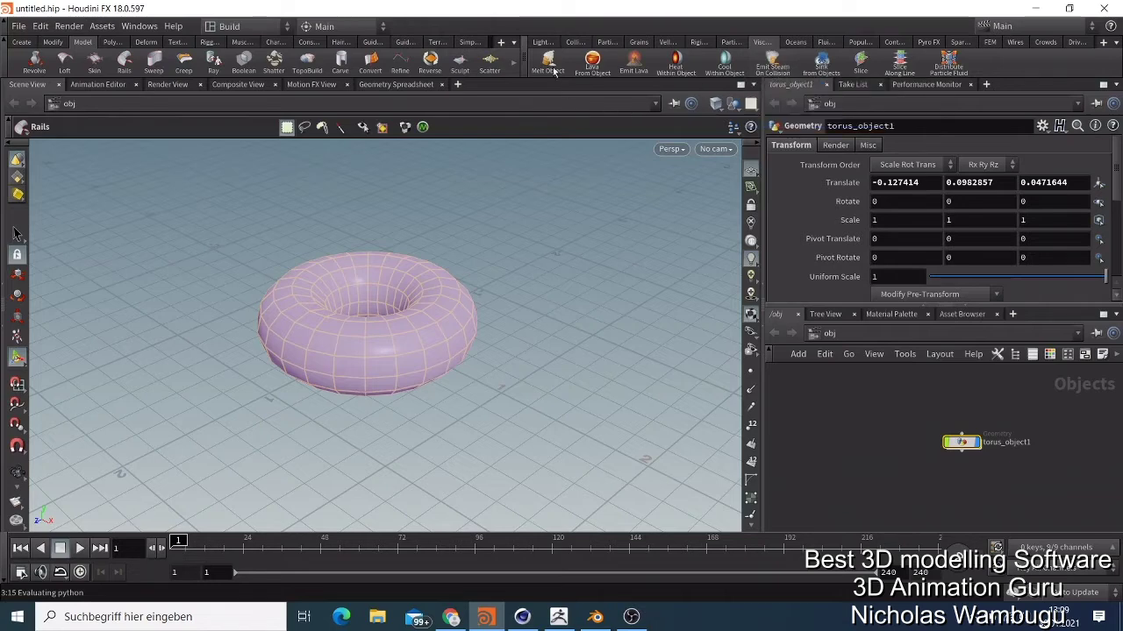
{"action": "left_click", "coordinate": [590, 66]}
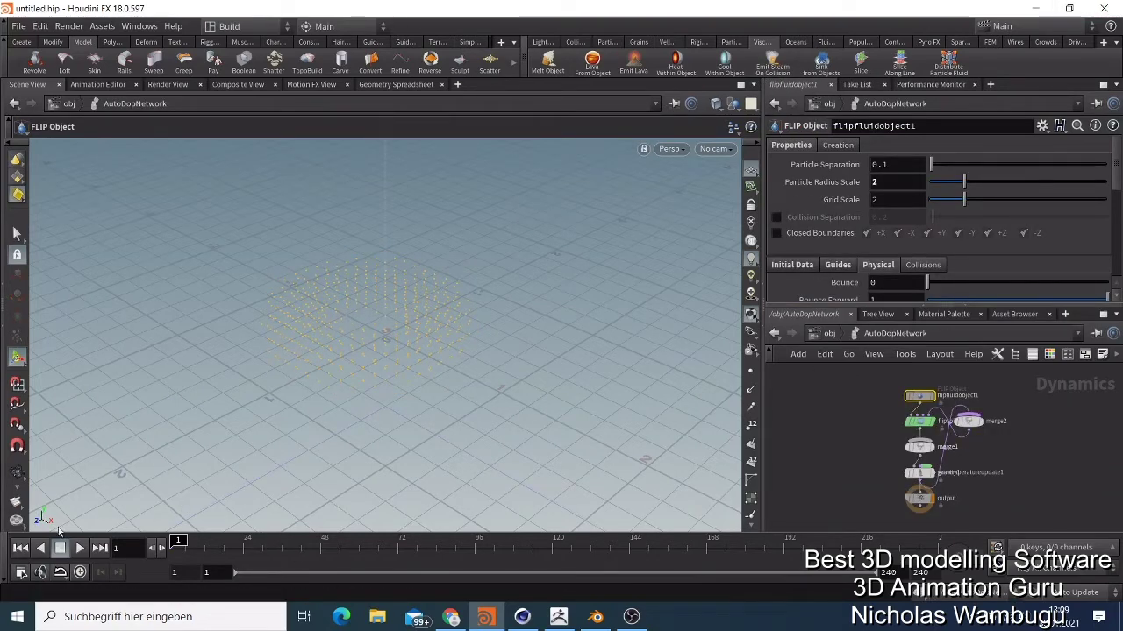
{"action": "left_click", "coordinate": [80, 546]}
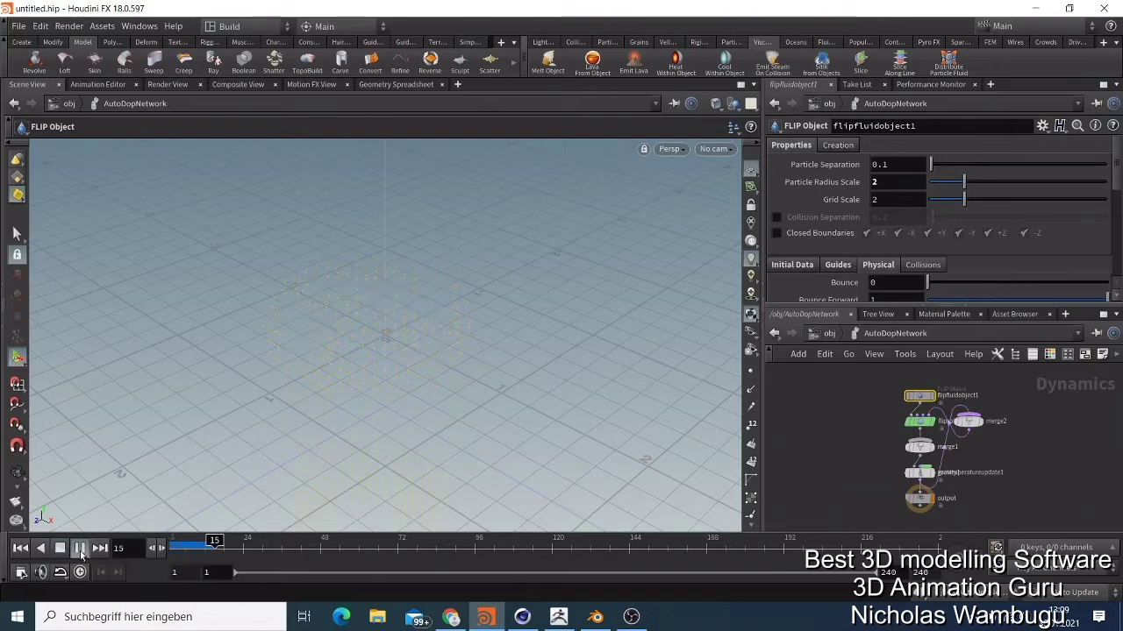
{"action": "left_click", "coordinate": [58, 548]}
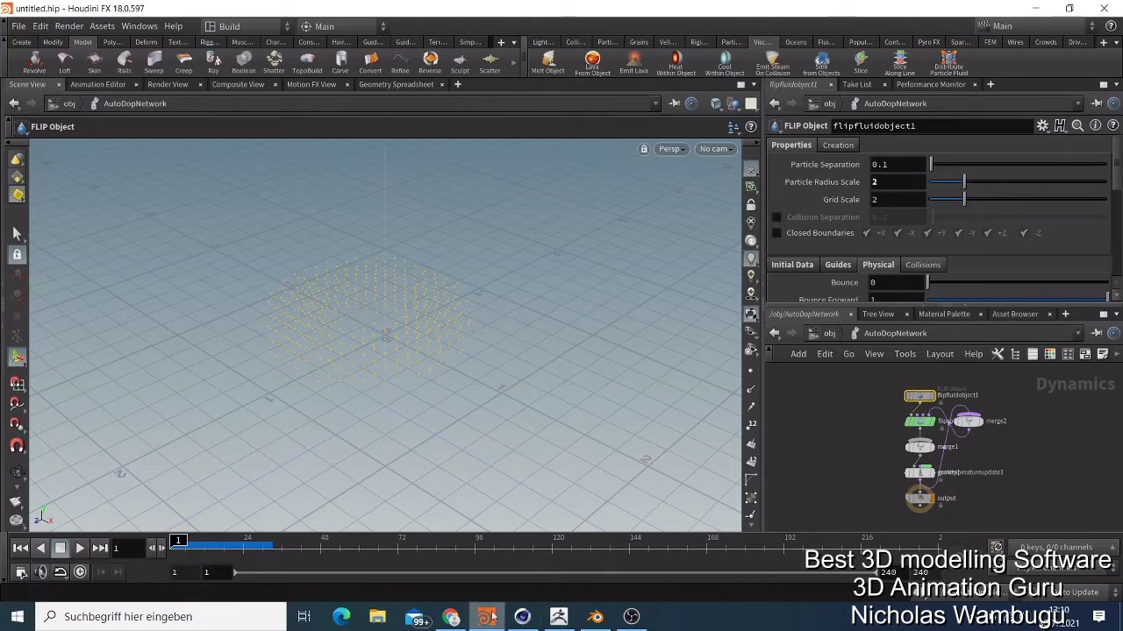
Switch to the browser's Mudbox page and dismiss the location-access request
{"action": "left_click", "coordinate": [451, 617]}
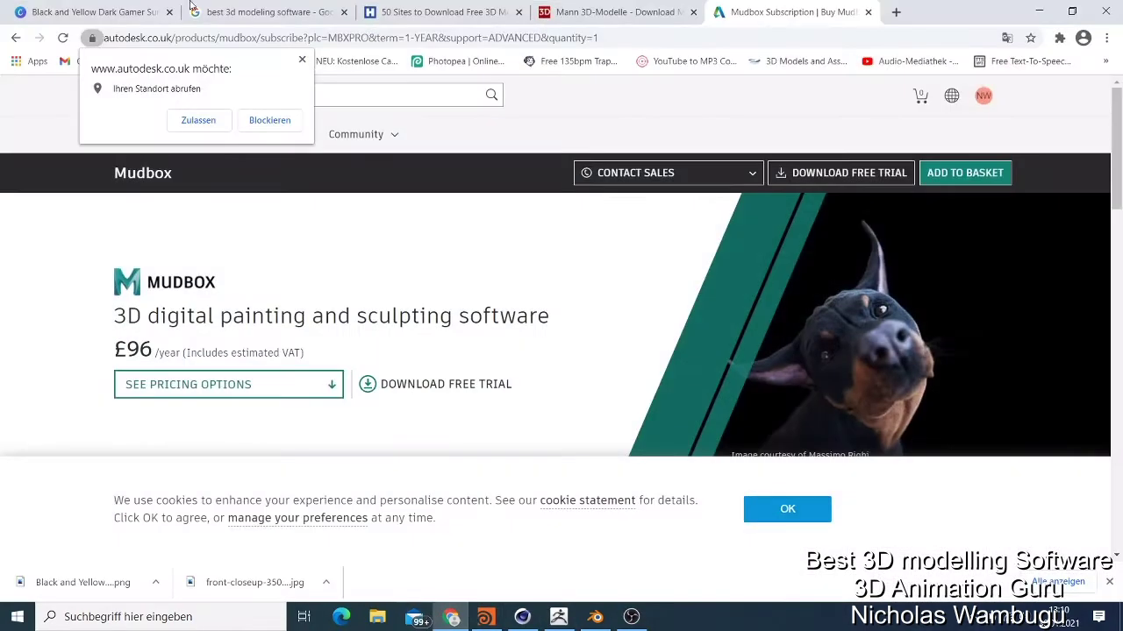
{"action": "scroll", "coordinate": [290, 290], "scroll_direction": "down", "scroll_amount": 5}
{"action": "scroll", "coordinate": [302, 291], "scroll_direction": "up", "scroll_amount": 5}
{"action": "scroll", "coordinate": [309, 297], "scroll_direction": "down", "scroll_amount": 5}
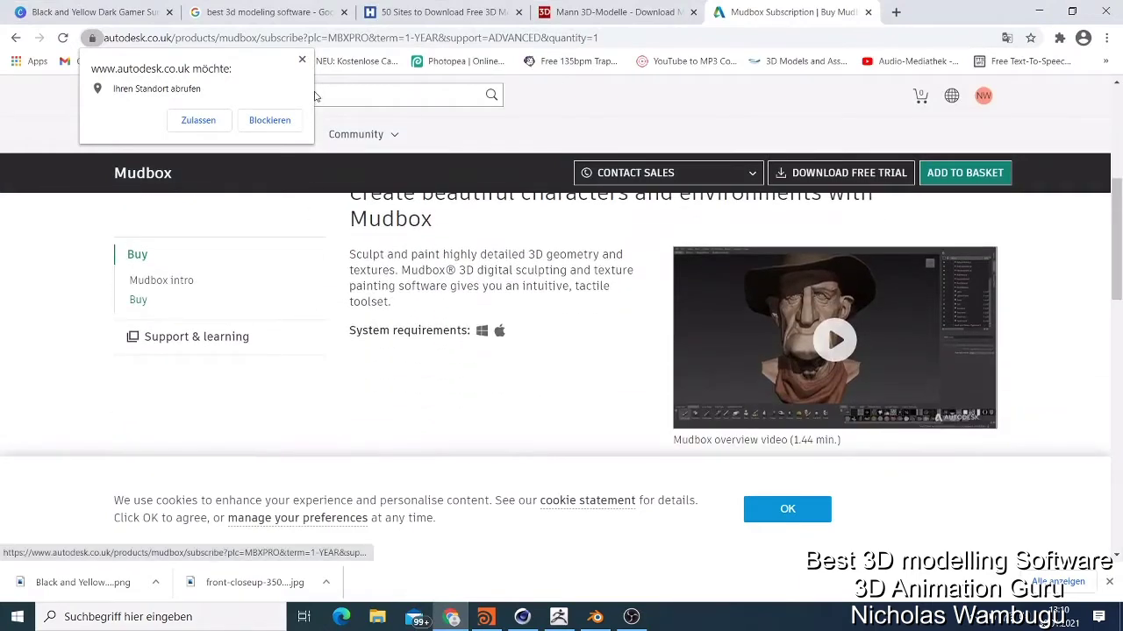
{"action": "left_click", "coordinate": [302, 59]}
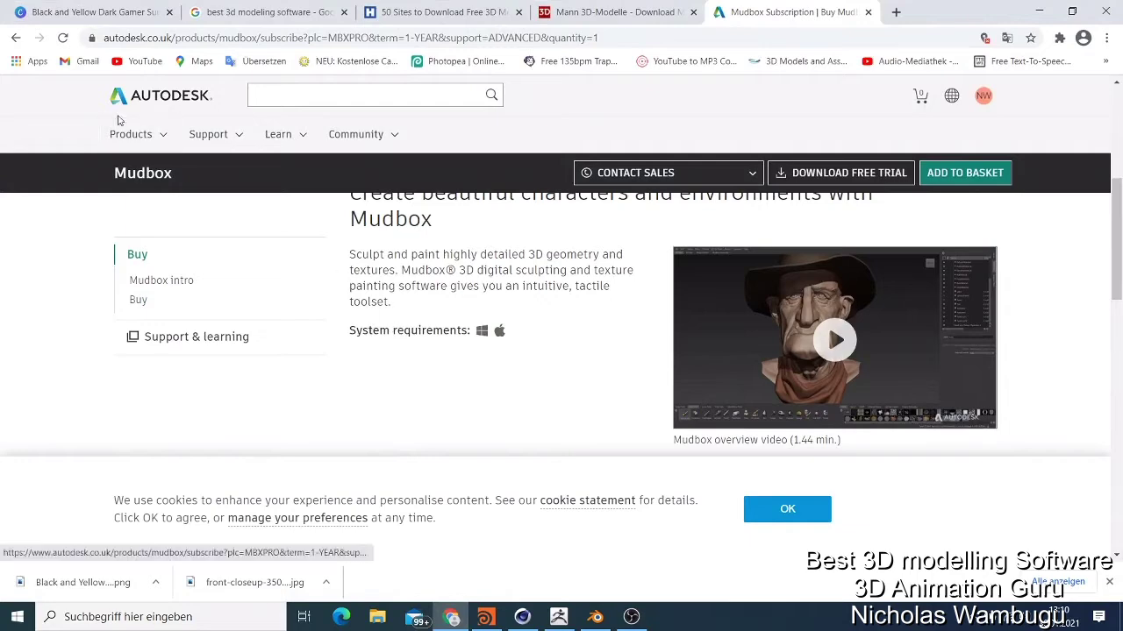
Scroll through the Mudbox plans: £12 monthly, £96 yearly, £258 for three years
{"action": "scroll", "coordinate": [536, 237], "scroll_direction": "up", "scroll_amount": 5}
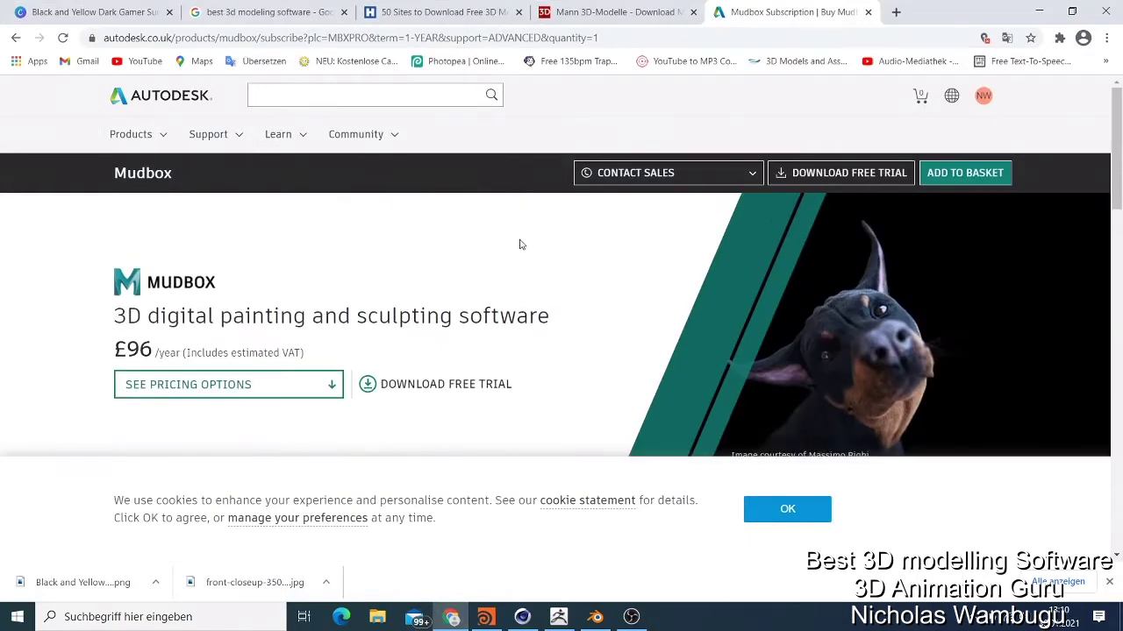
{"action": "scroll", "coordinate": [511, 384], "scroll_direction": "down", "scroll_amount": 5}
{"action": "scroll", "coordinate": [512, 384], "scroll_direction": "down", "scroll_amount": 5}
{"action": "scroll", "coordinate": [511, 386], "scroll_direction": "down", "scroll_amount": 2}
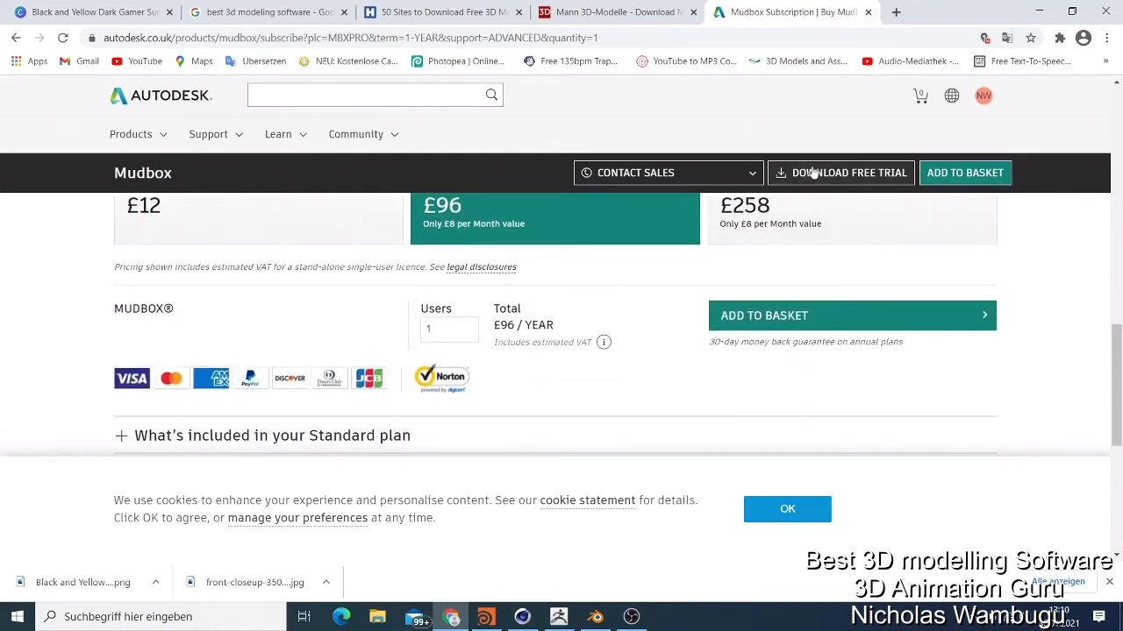
{"action": "scroll", "coordinate": [591, 296], "scroll_direction": "up", "scroll_amount": 5}
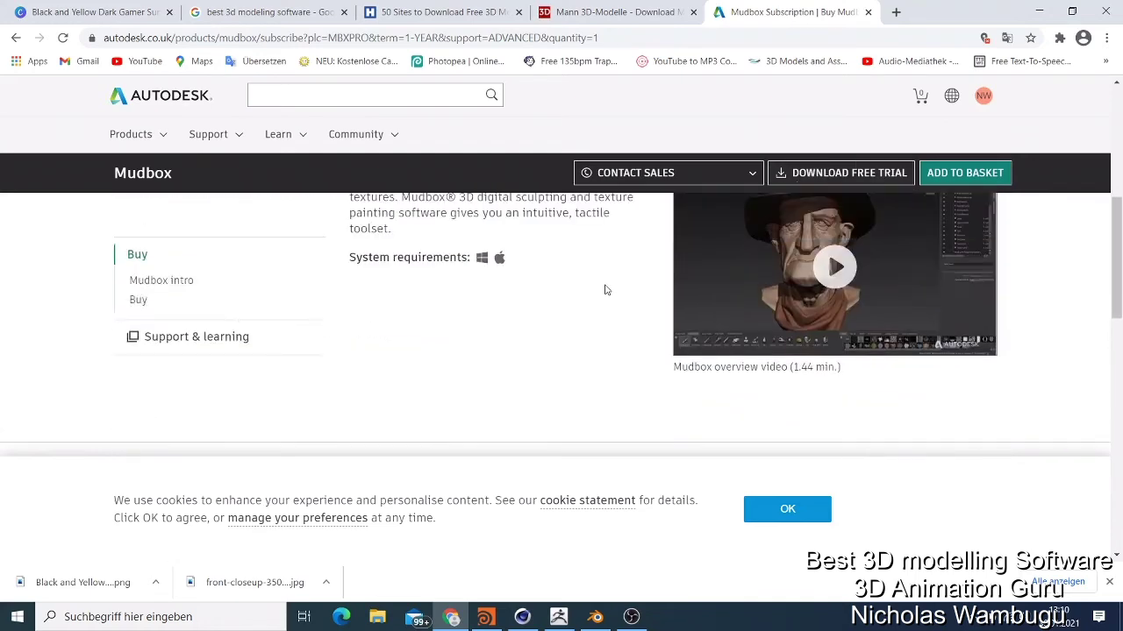
{"action": "scroll", "coordinate": [607, 291], "scroll_direction": "up", "scroll_amount": 3}
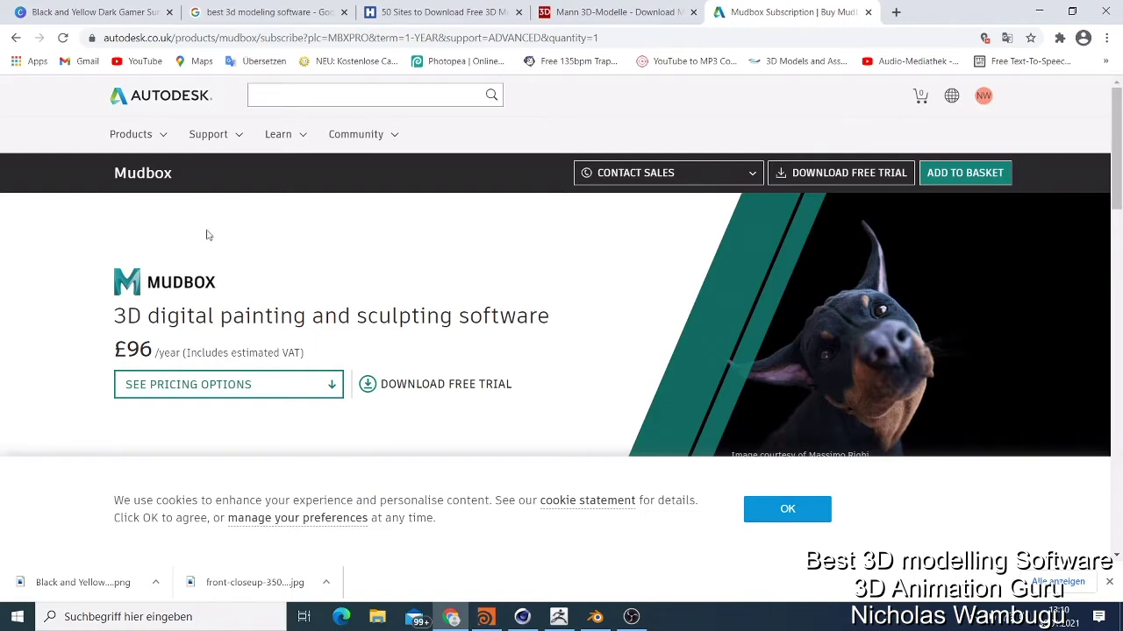
{"action": "scroll", "coordinate": [692, 376], "scroll_direction": "down", "scroll_amount": 5}
{"action": "scroll", "coordinate": [698, 387], "scroll_direction": "down", "scroll_amount": 5}
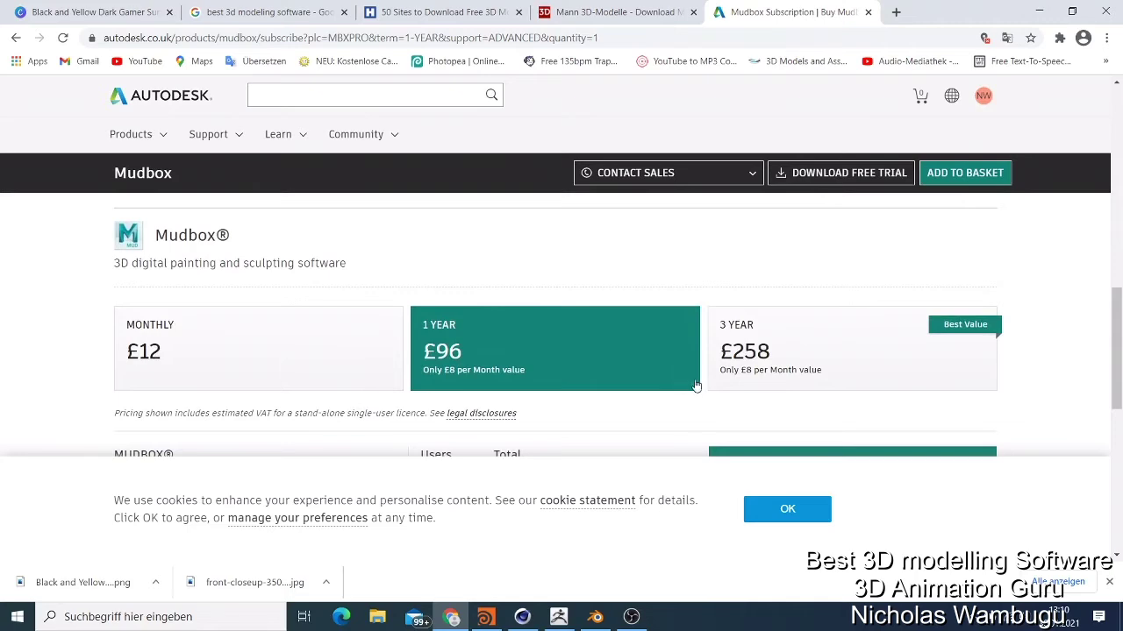
{"action": "scroll", "coordinate": [694, 380], "scroll_direction": "down", "scroll_amount": 2}
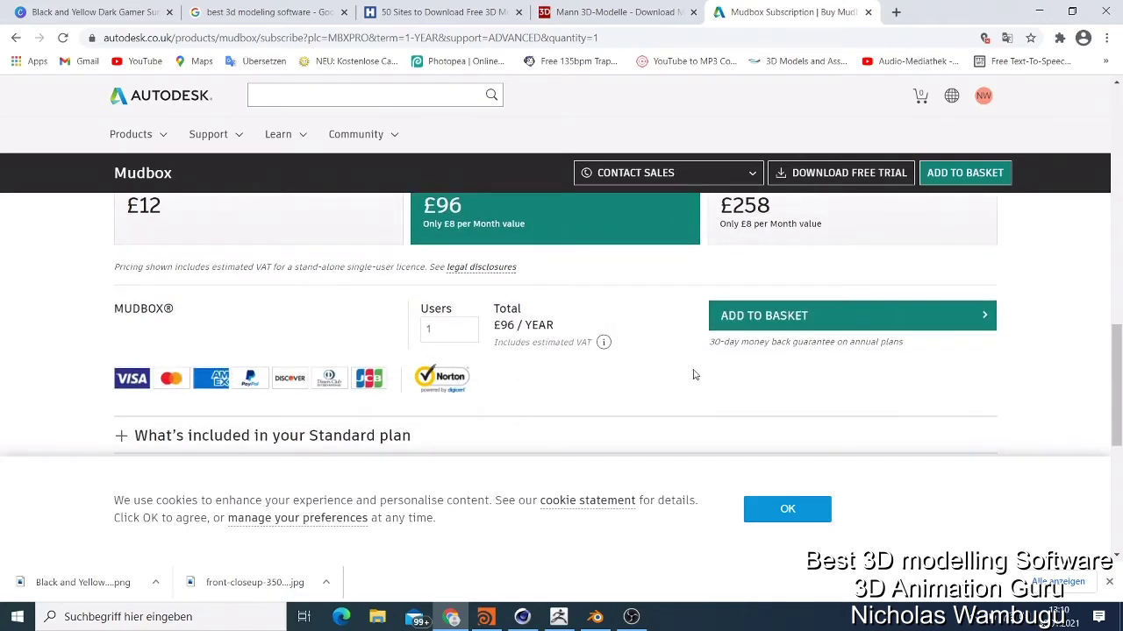
{"action": "scroll", "coordinate": [694, 374], "scroll_direction": "up", "scroll_amount": 7}
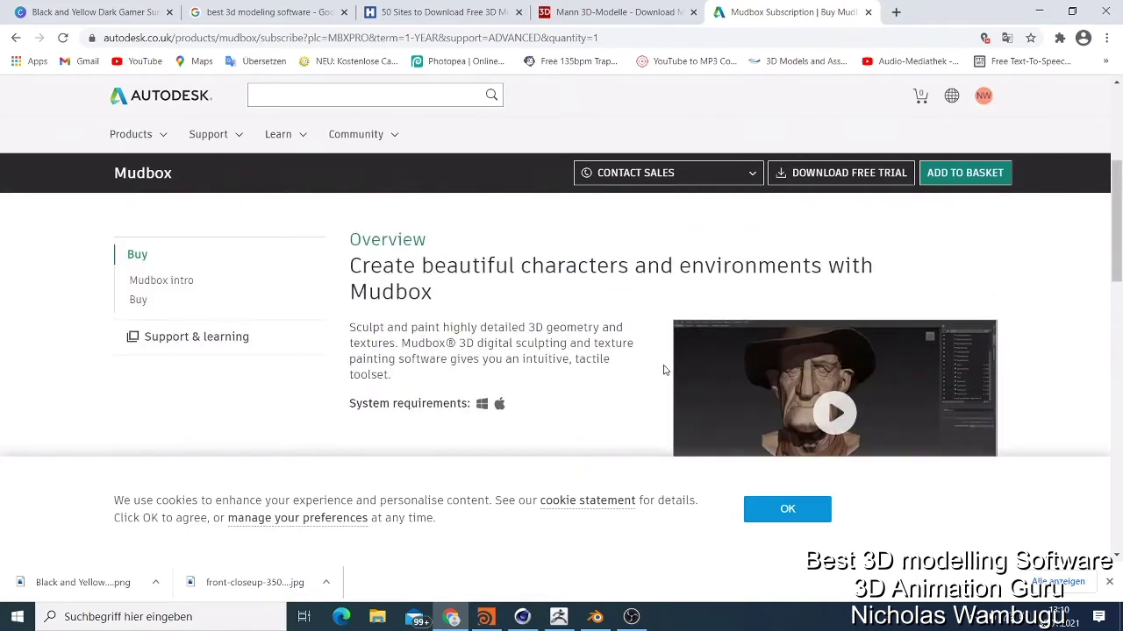
{"action": "scroll", "coordinate": [664, 369], "scroll_direction": "up", "scroll_amount": 3}
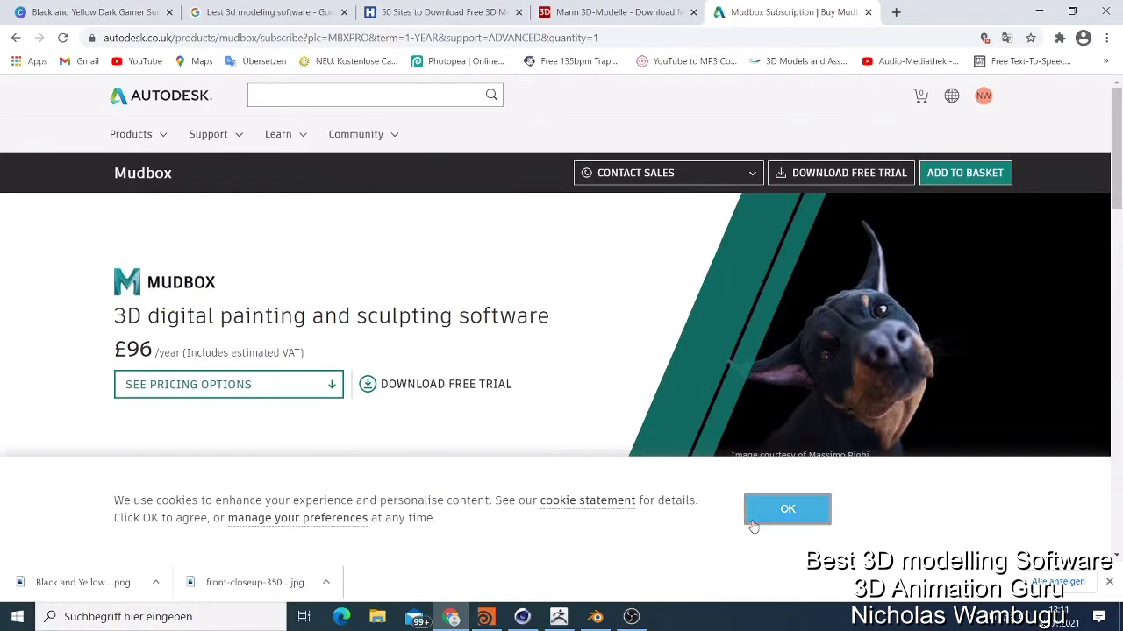
{"action": "left_click", "coordinate": [787, 511]}
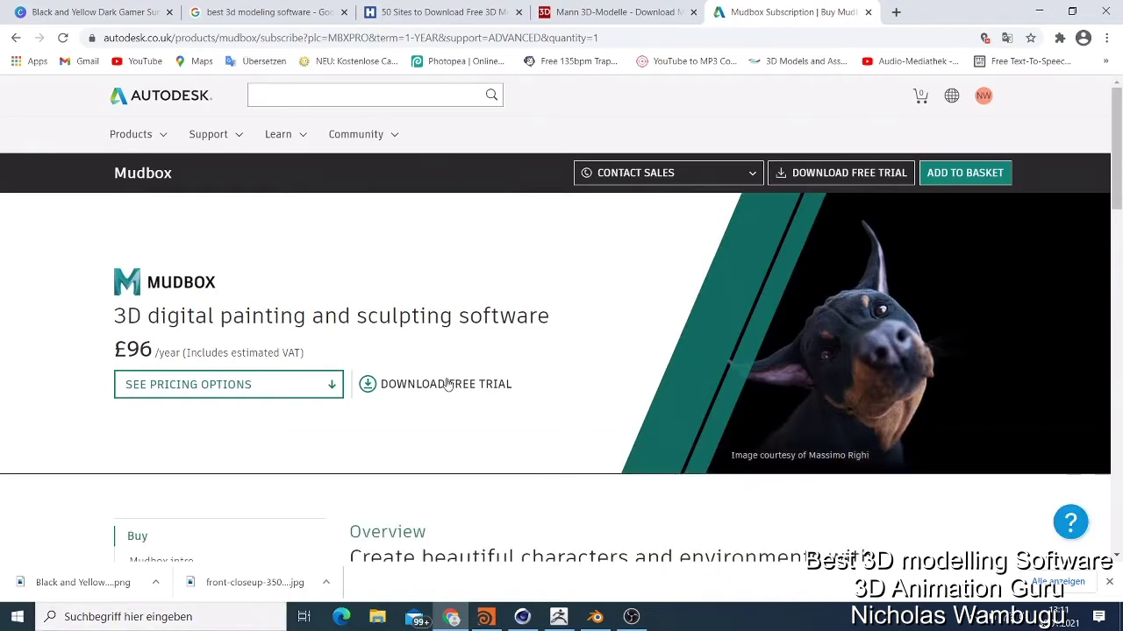
{"action": "scroll", "coordinate": [449, 387], "scroll_direction": "down", "scroll_amount": 3}
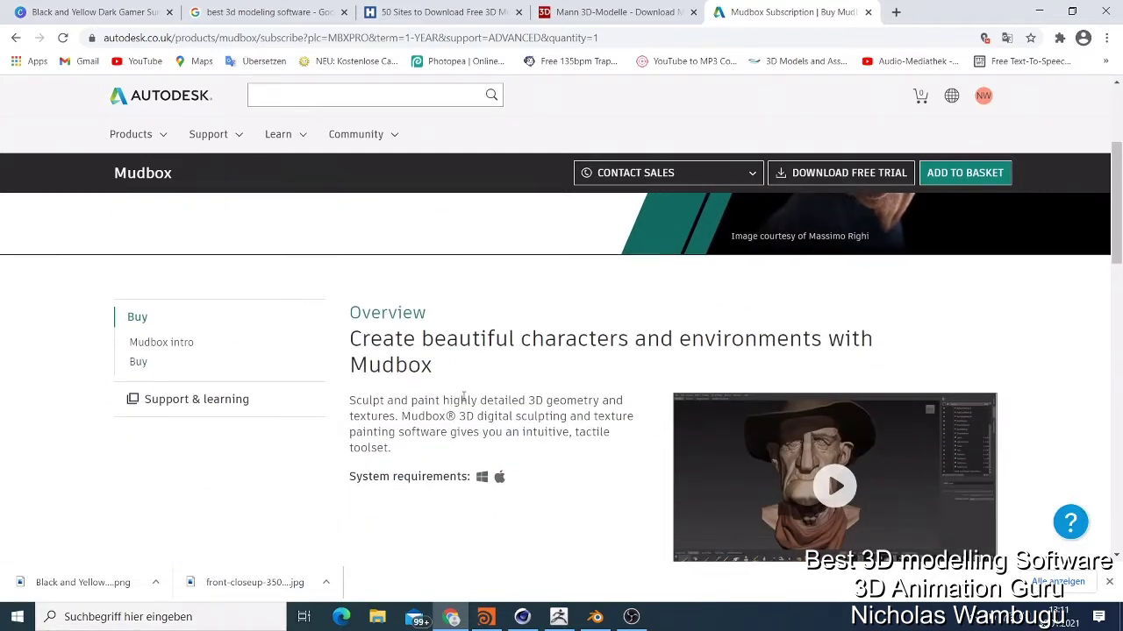
{"action": "scroll", "coordinate": [772, 489], "scroll_direction": "down", "scroll_amount": 1}
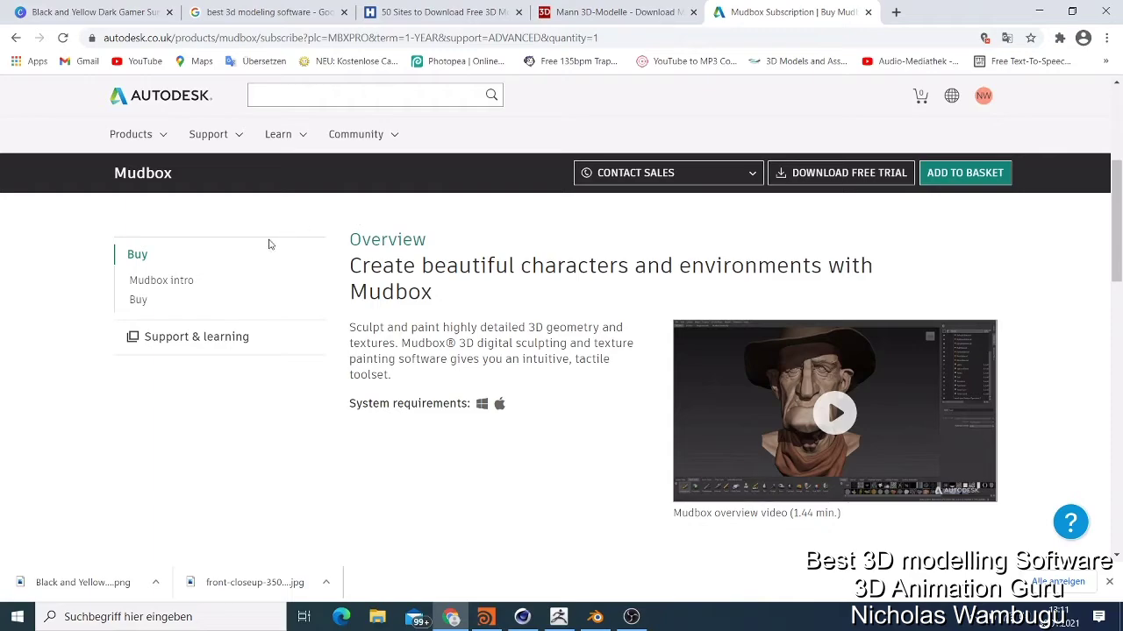
Bring Cinema 4D forward and zoom in and out on the bent cube
{"action": "left_click", "coordinate": [524, 619]}
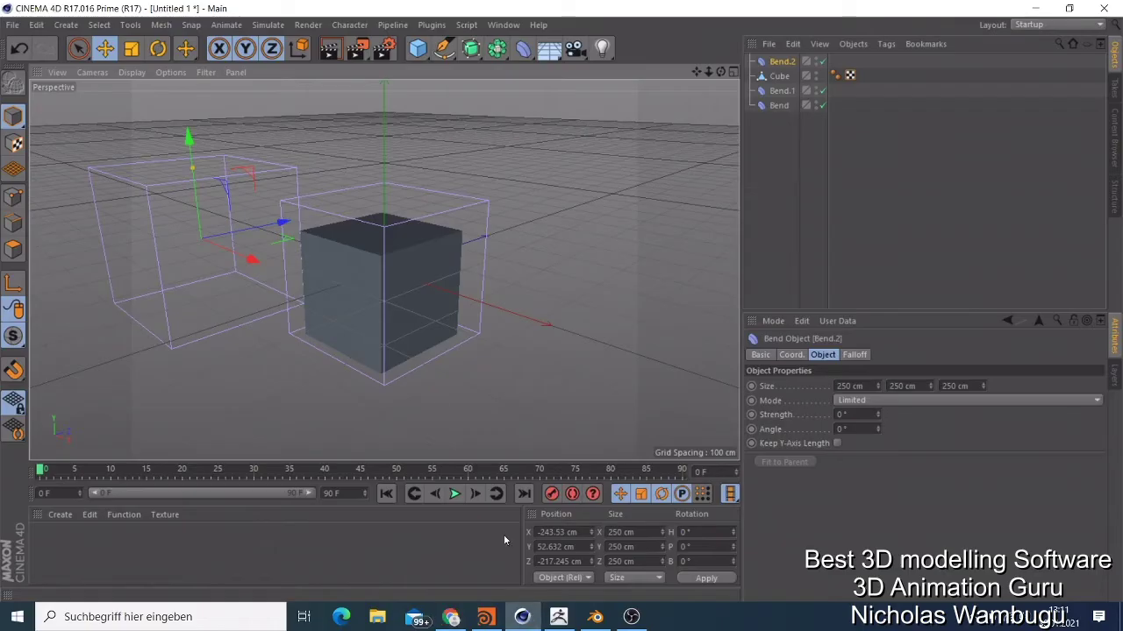
{"action": "scroll", "coordinate": [383, 132], "scroll_direction": "up", "scroll_amount": 5}
{"action": "scroll", "coordinate": [383, 134], "scroll_direction": "down", "scroll_amount": 8}
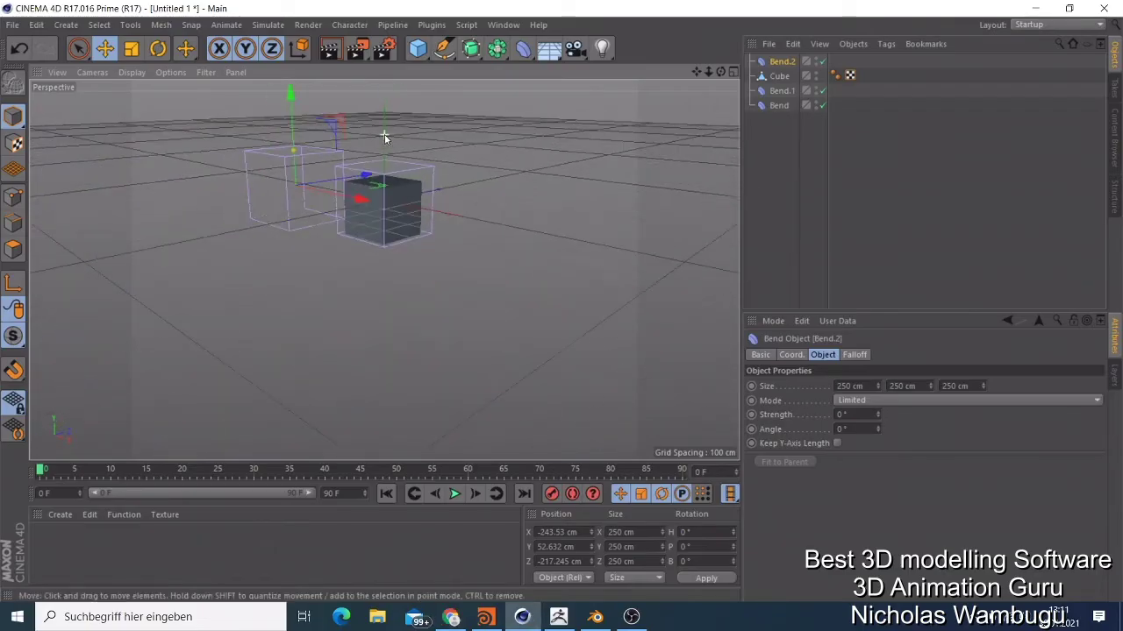
{"action": "scroll", "coordinate": [383, 135], "scroll_direction": "up", "scroll_amount": 4}
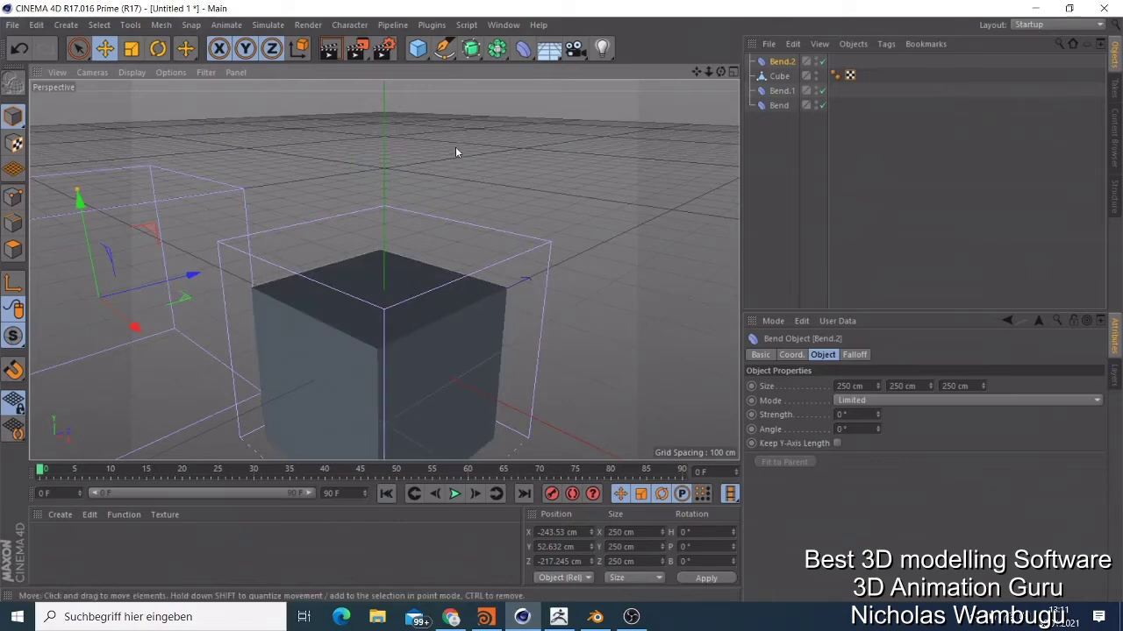
{"action": "scroll", "coordinate": [497, 188], "scroll_direction": "down", "scroll_amount": 2}
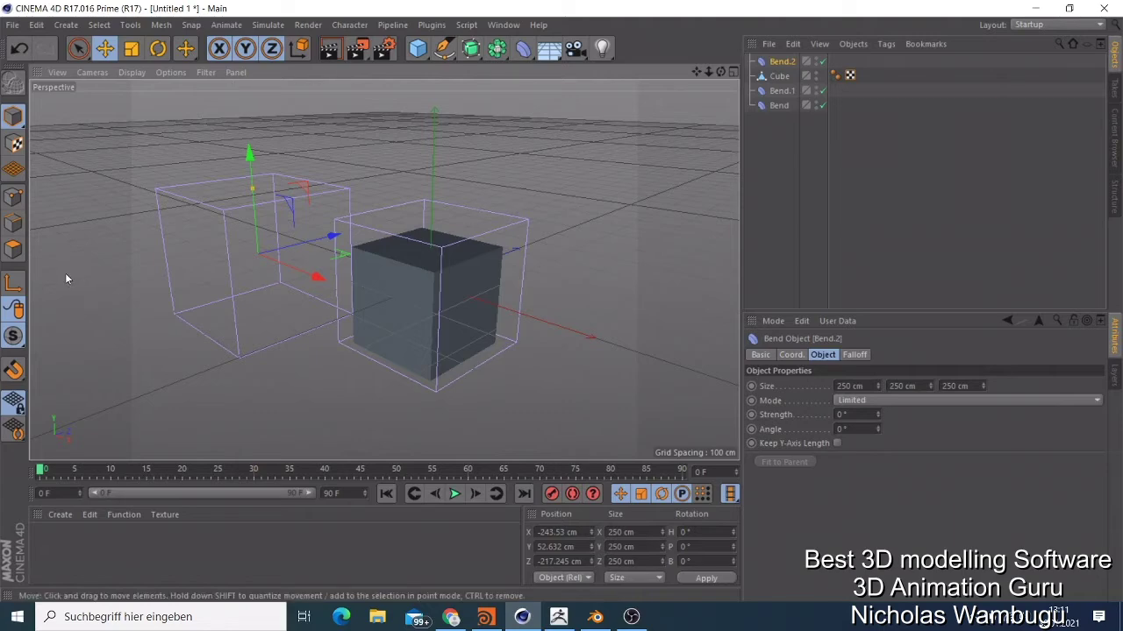
{"action": "scroll", "coordinate": [416, 206], "scroll_direction": "up", "scroll_amount": 3}
{"action": "scroll", "coordinate": [417, 208], "scroll_direction": "down", "scroll_amount": 3}
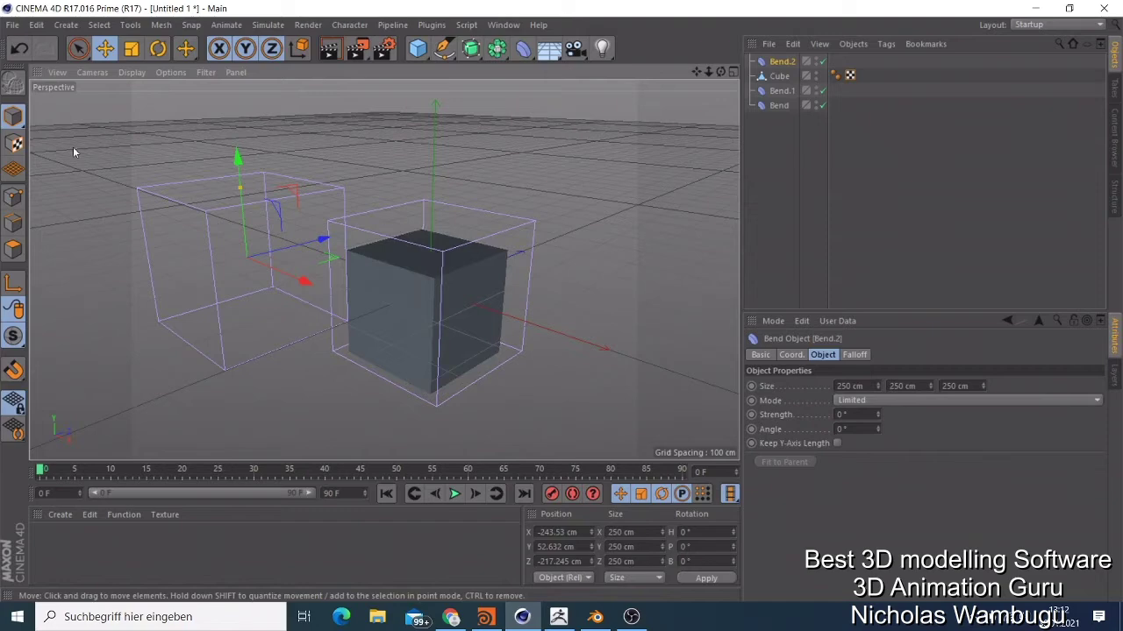
Switch to Texture mode and zoom around the cube again
{"action": "left_click", "coordinate": [13, 143]}
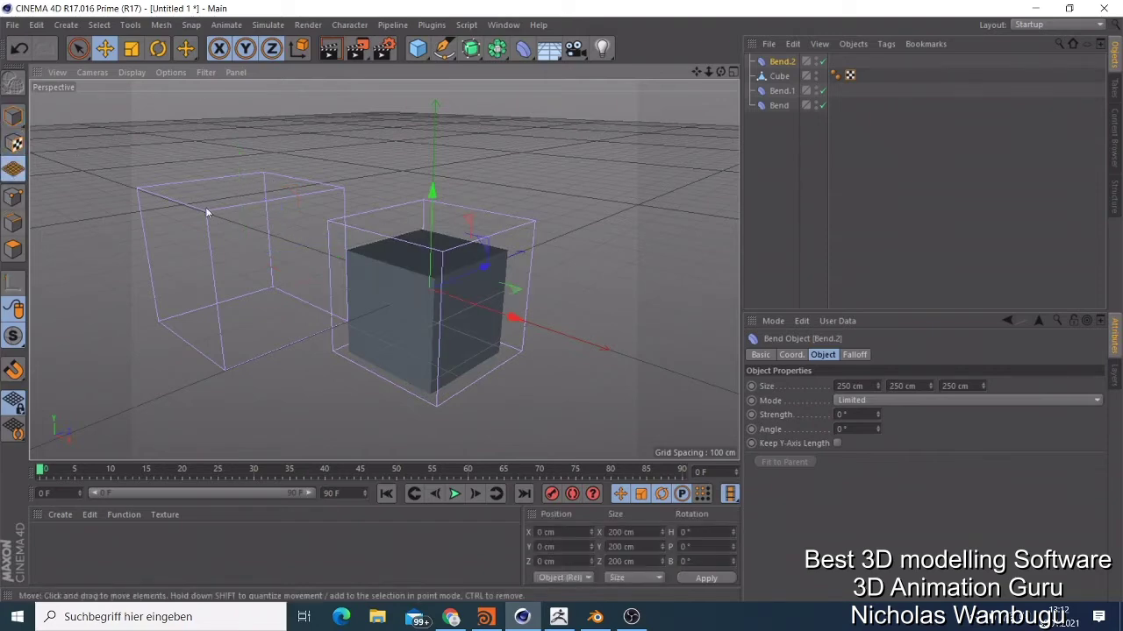
{"action": "scroll", "coordinate": [567, 307], "scroll_direction": "down", "scroll_amount": 5}
{"action": "scroll", "coordinate": [572, 304], "scroll_direction": "up", "scroll_amount": 6}
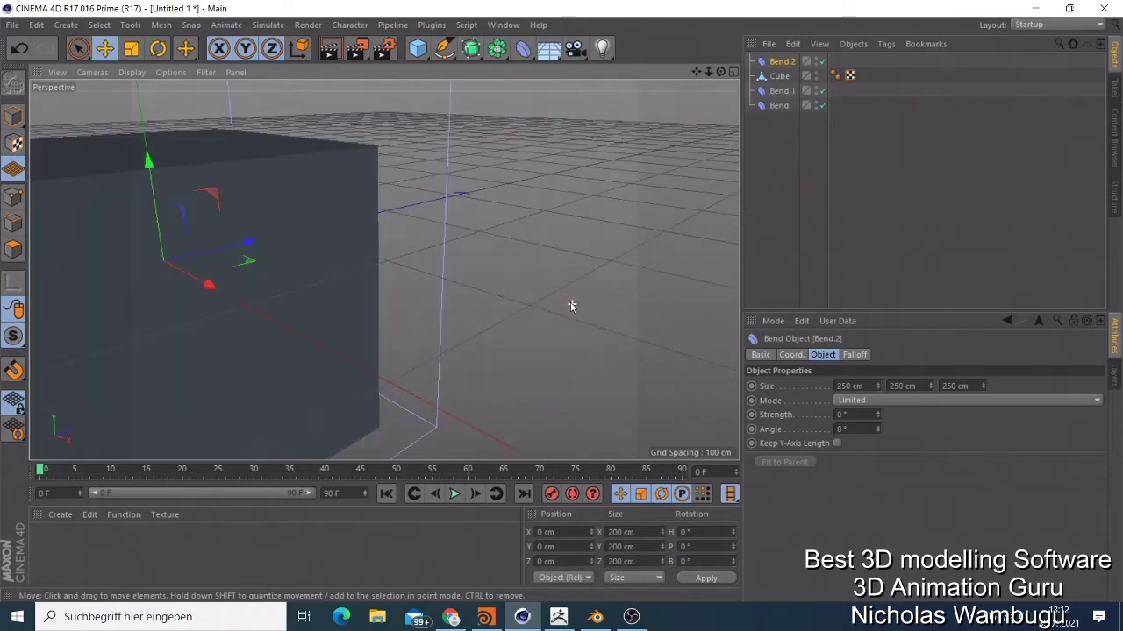
{"action": "scroll", "coordinate": [570, 302], "scroll_direction": "down", "scroll_amount": 2}
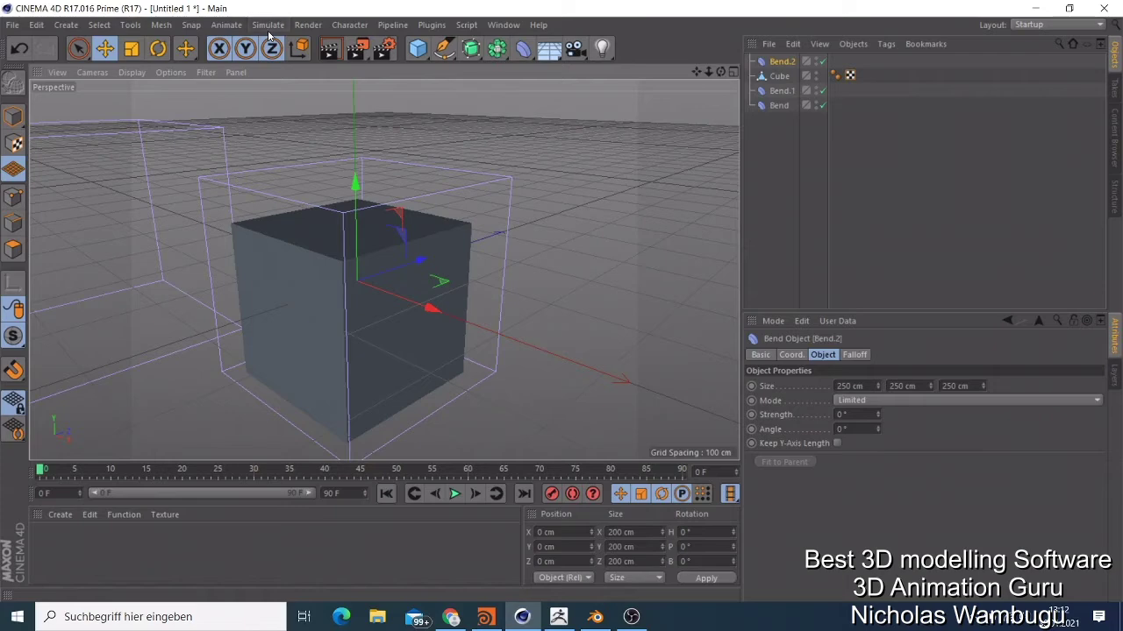
Add an Array object to the Cinema 4D scene, then minimise it and bring ZBrush forward
{"action": "left_click", "coordinate": [497, 48]}
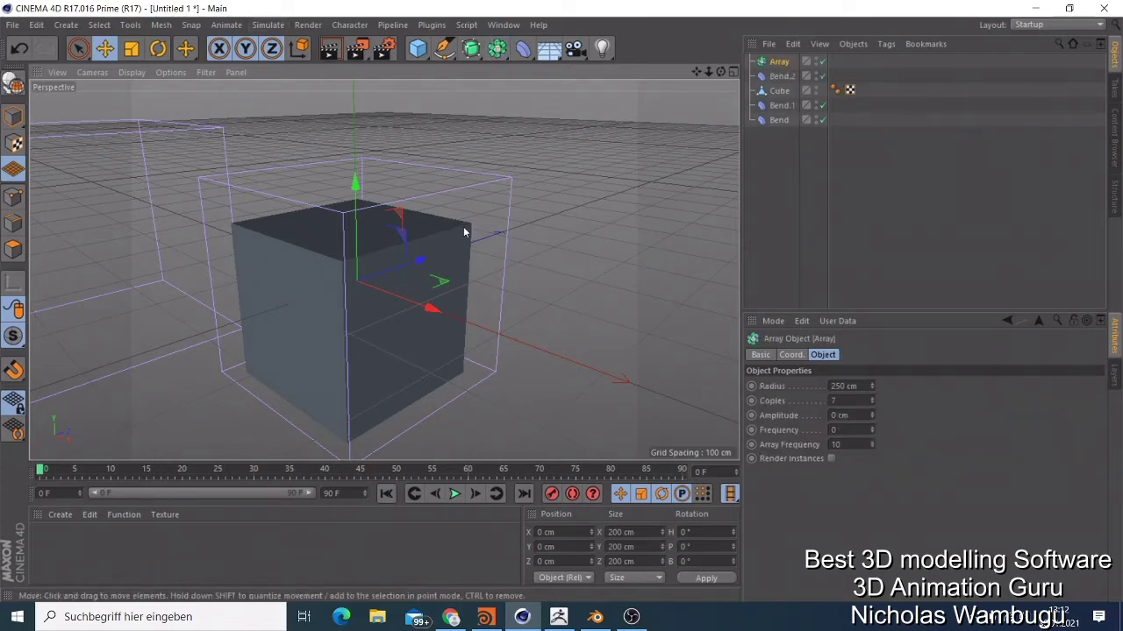
{"action": "left_click", "coordinate": [855, 91]}
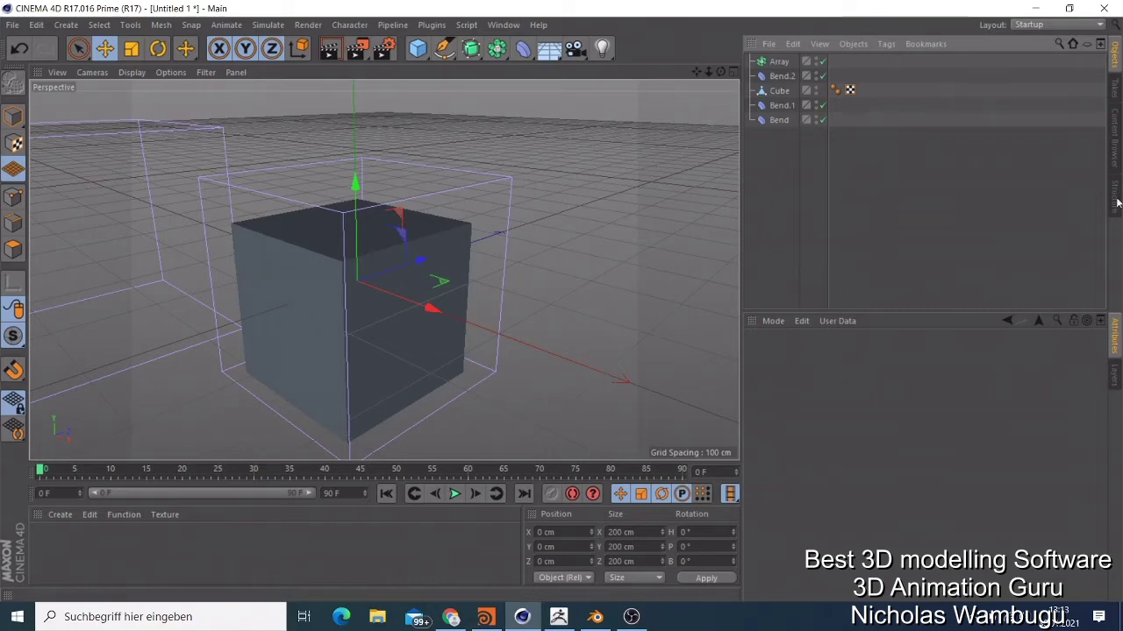
{"action": "left_click", "coordinate": [1035, 9]}
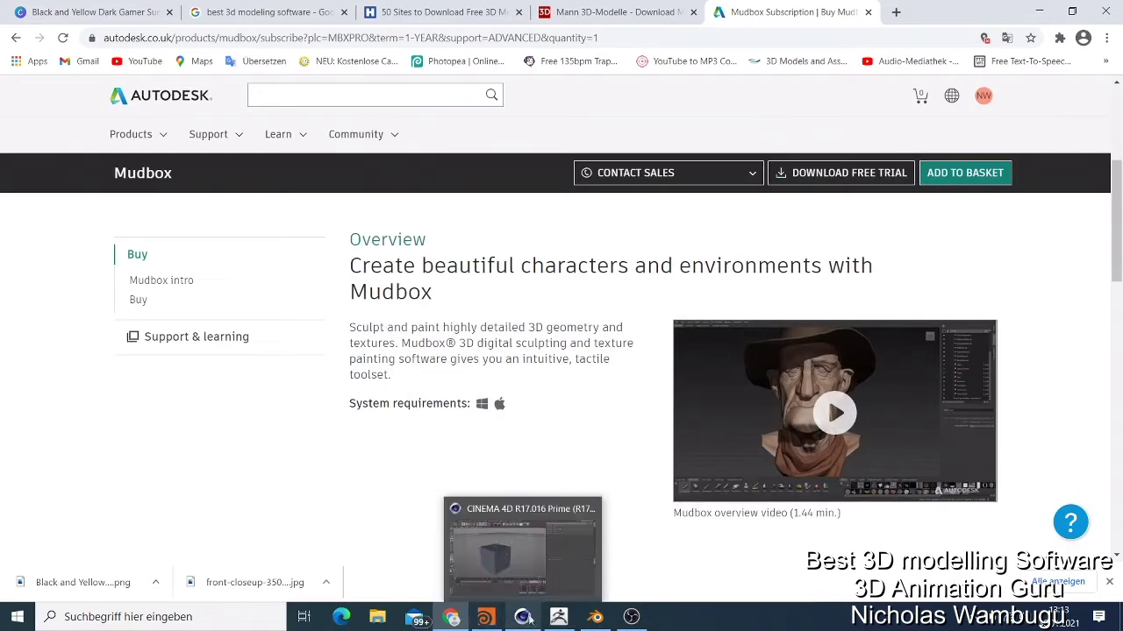
{"action": "left_click", "coordinate": [559, 616]}
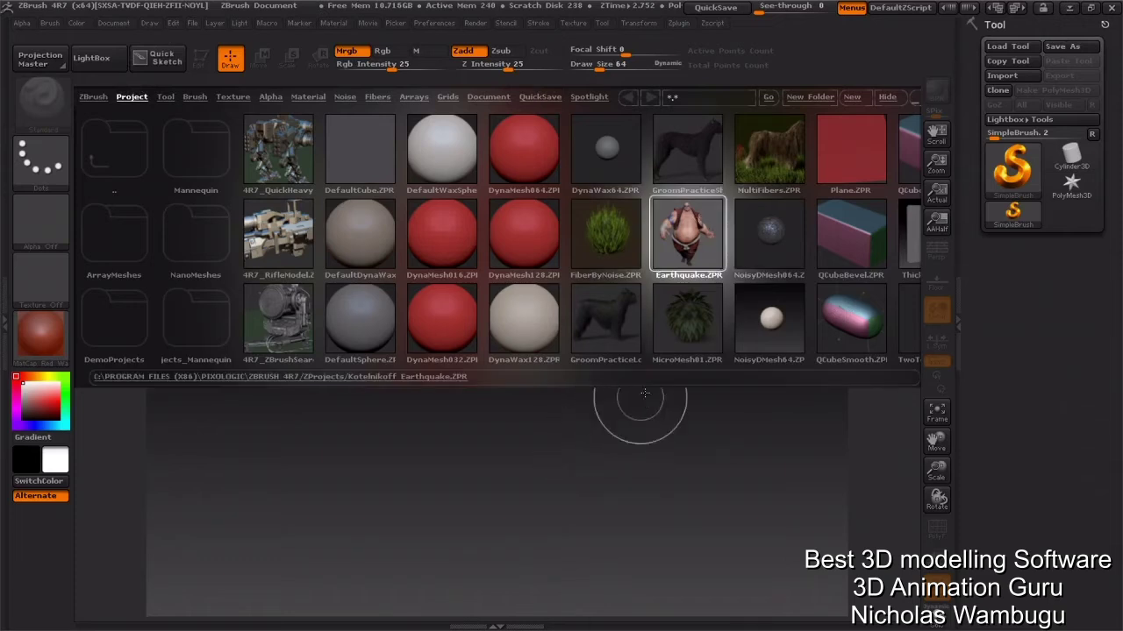
Hide LightBox, stamp two SimpleBrush squares on the canvas, and show the tool picker
{"action": "left_click", "coordinate": [888, 97]}
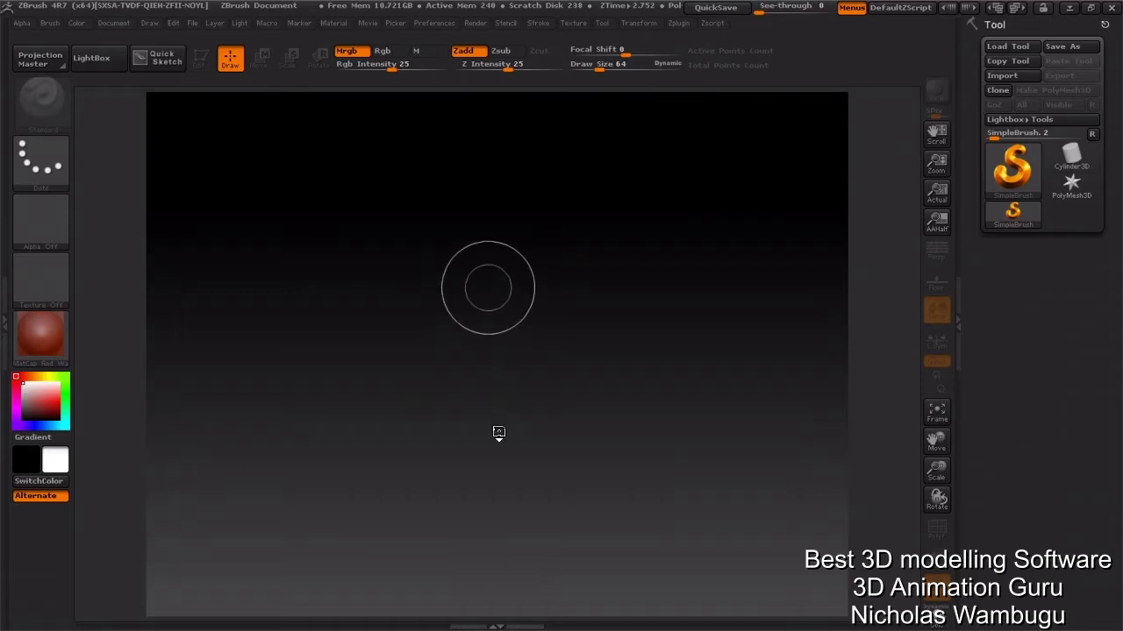
{"action": "left_click", "coordinate": [487, 287]}
{"action": "left_click", "coordinate": [498, 430]}
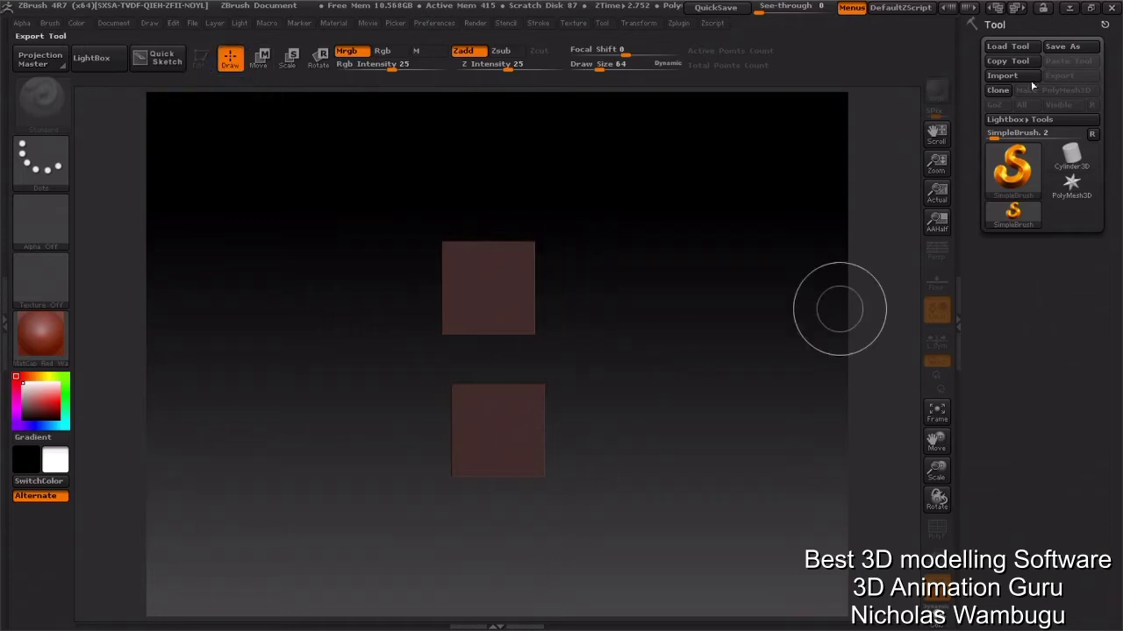
{"action": "left_click", "coordinate": [1013, 166]}
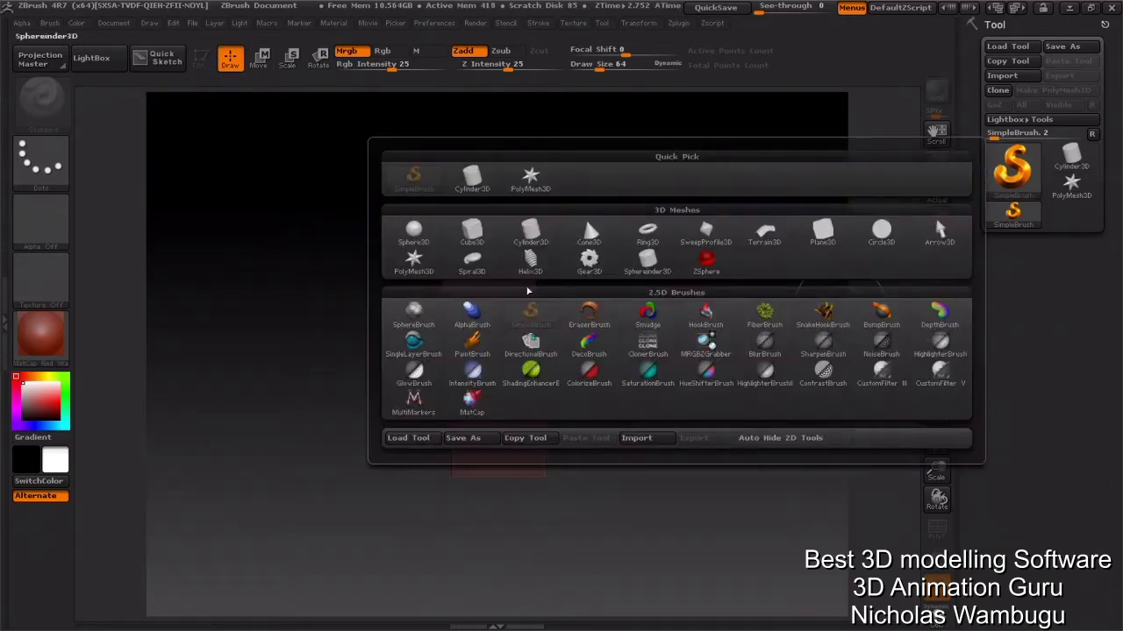
Draw a tilted Cylinder3D above the lower square, cancel Projection Master, and reopen LightBox
{"action": "left_click", "coordinate": [525, 232]}
{"action": "left_click_drag", "start_coordinate": [458, 289], "coordinate": [522, 386]}
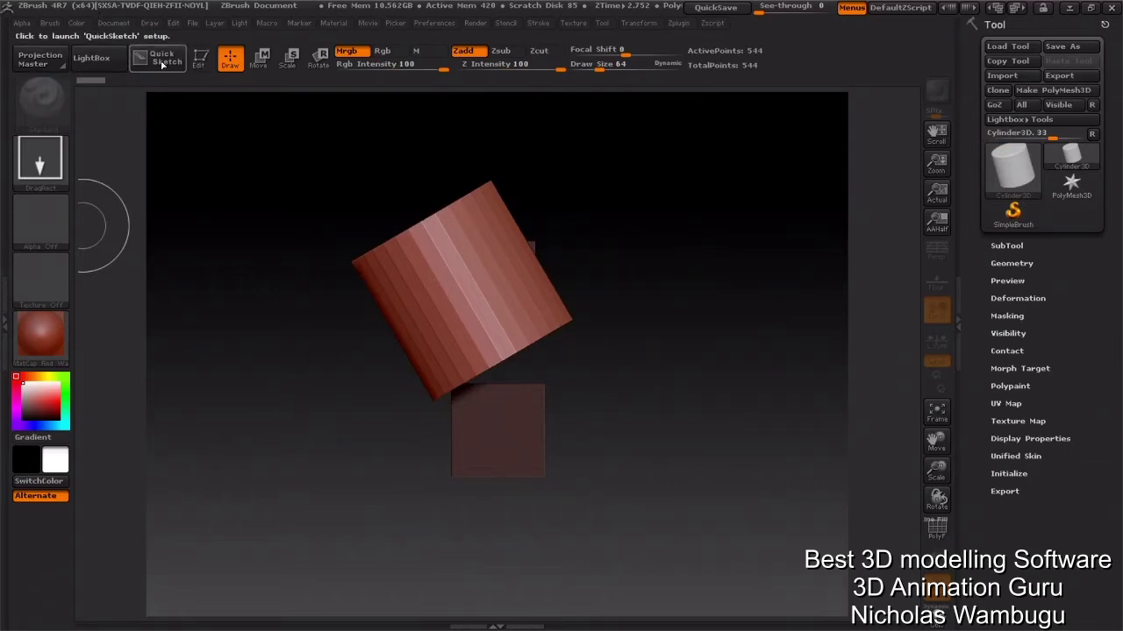
{"action": "left_click", "coordinate": [41, 60]}
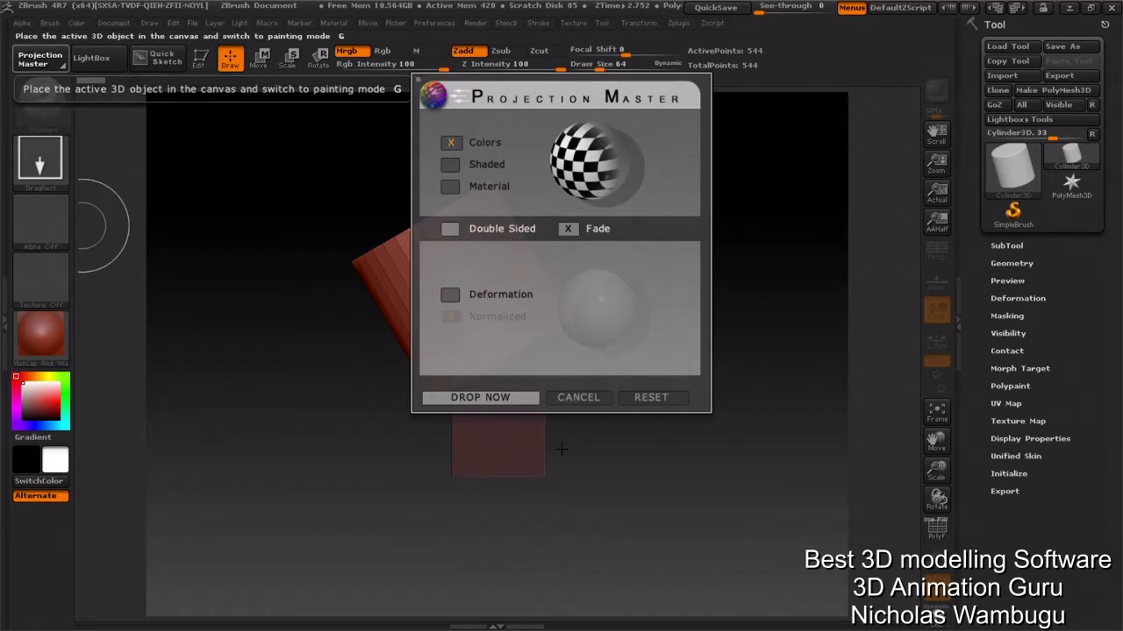
{"action": "left_click", "coordinate": [578, 397]}
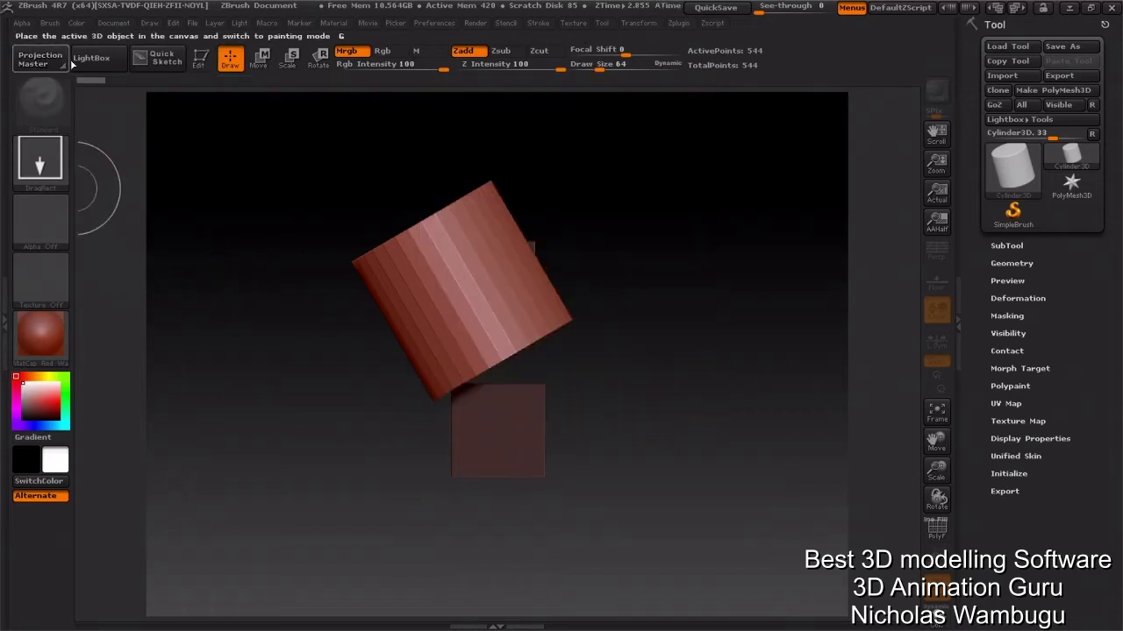
{"action": "left_click", "coordinate": [91, 58]}
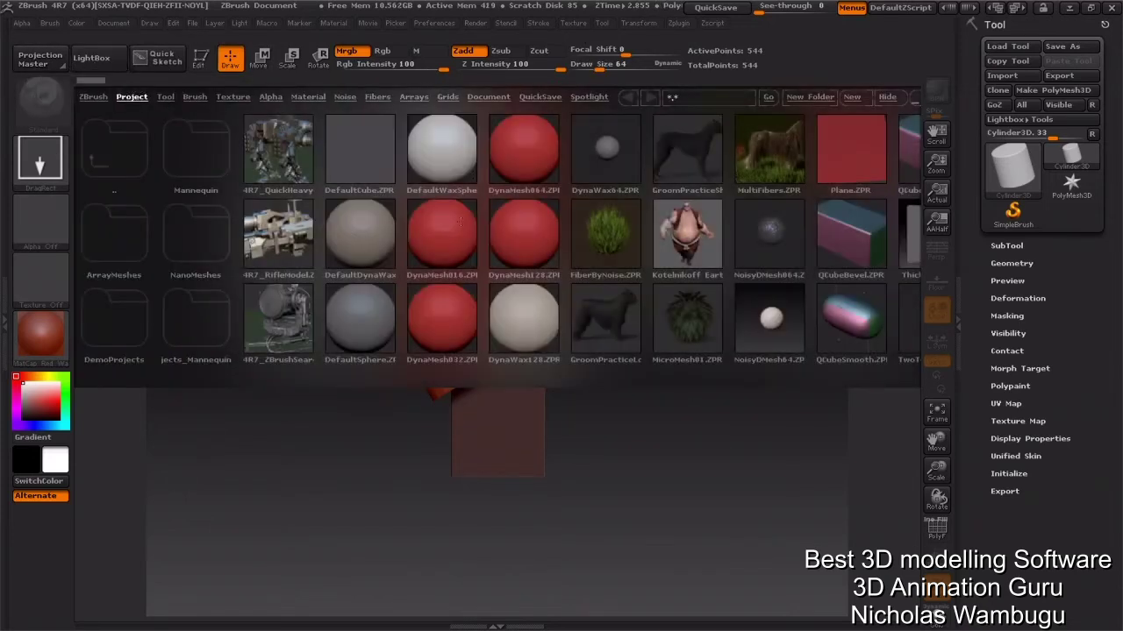